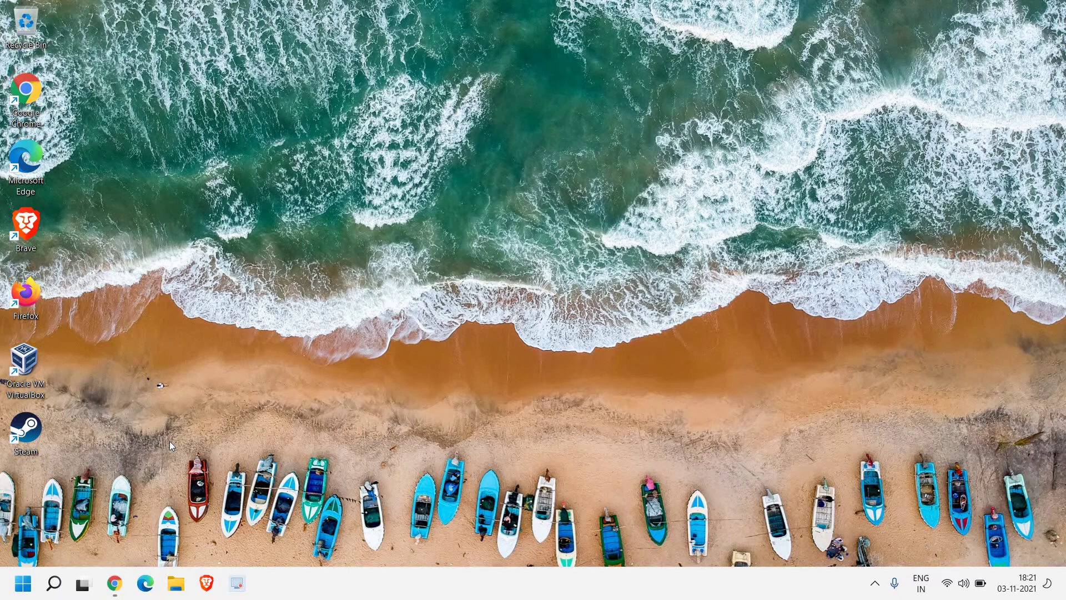
Search Windows for 'adva' and open 'View advanced system settings'
click(57, 582)
text(adva)
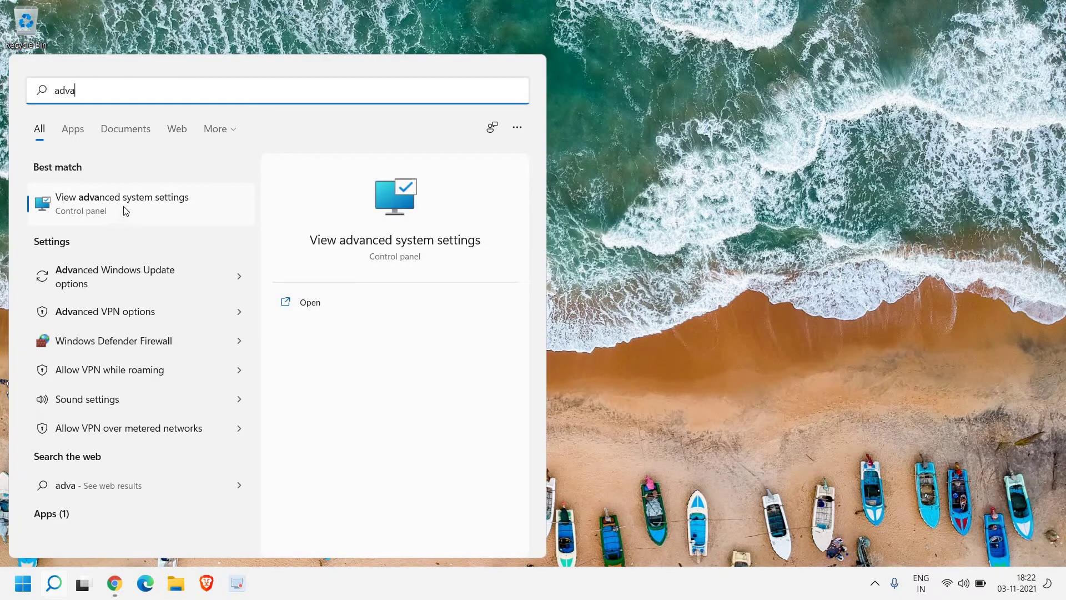
click(124, 204)
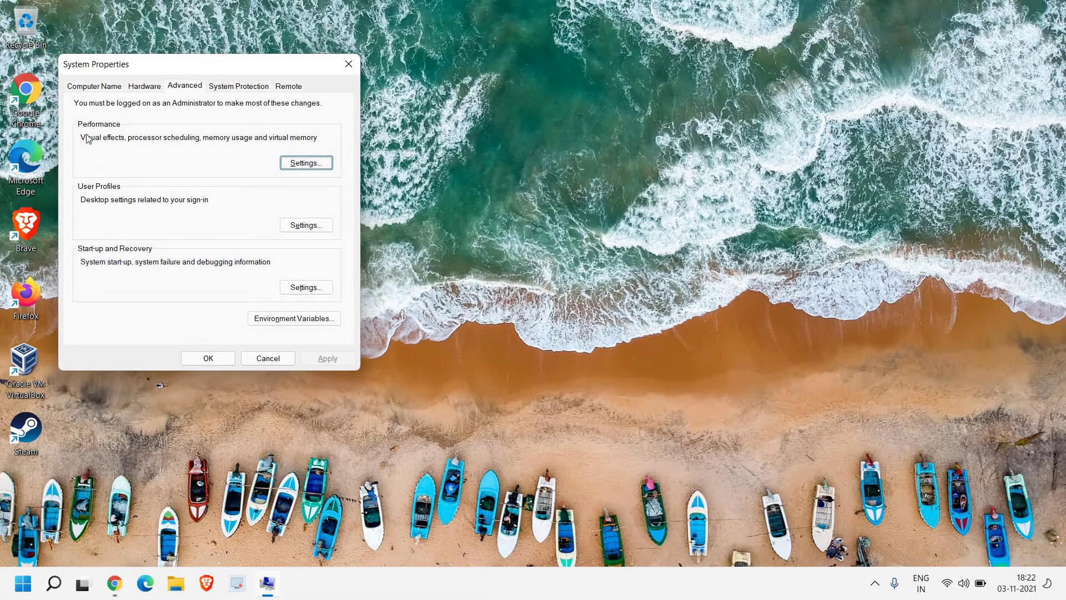
Open Performance Options on its Advanced tab, showing 12288 MB total paging file size
click(305, 164)
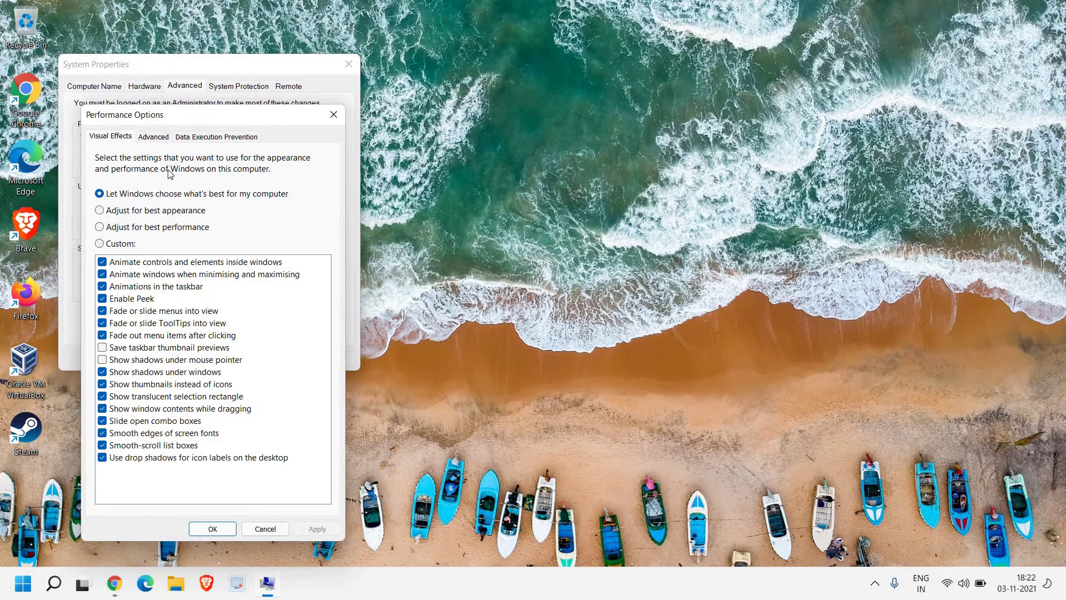
click(154, 136)
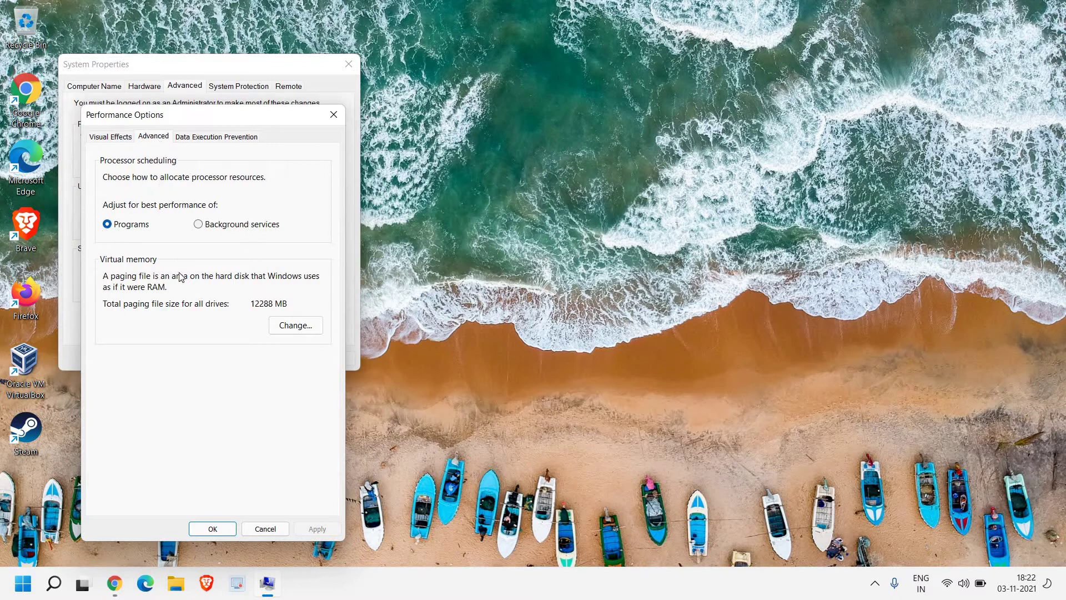
Open the Virtual Memory dialog showing drive C's custom 12288–24576 MB paging file
click(283, 331)
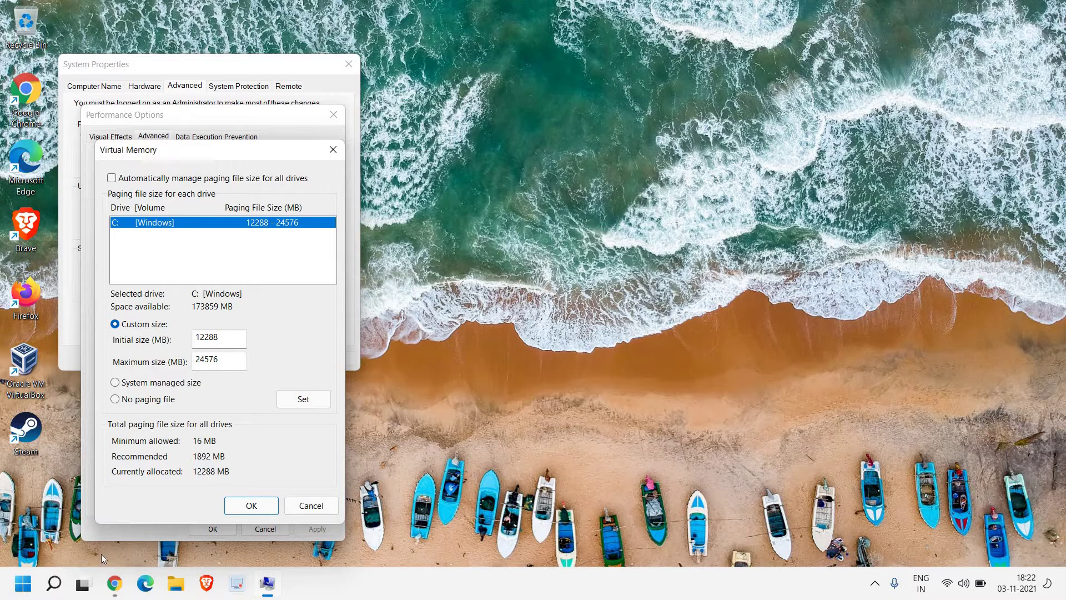
Launch Calculator by searching Windows for 'calculator'
click(55, 584)
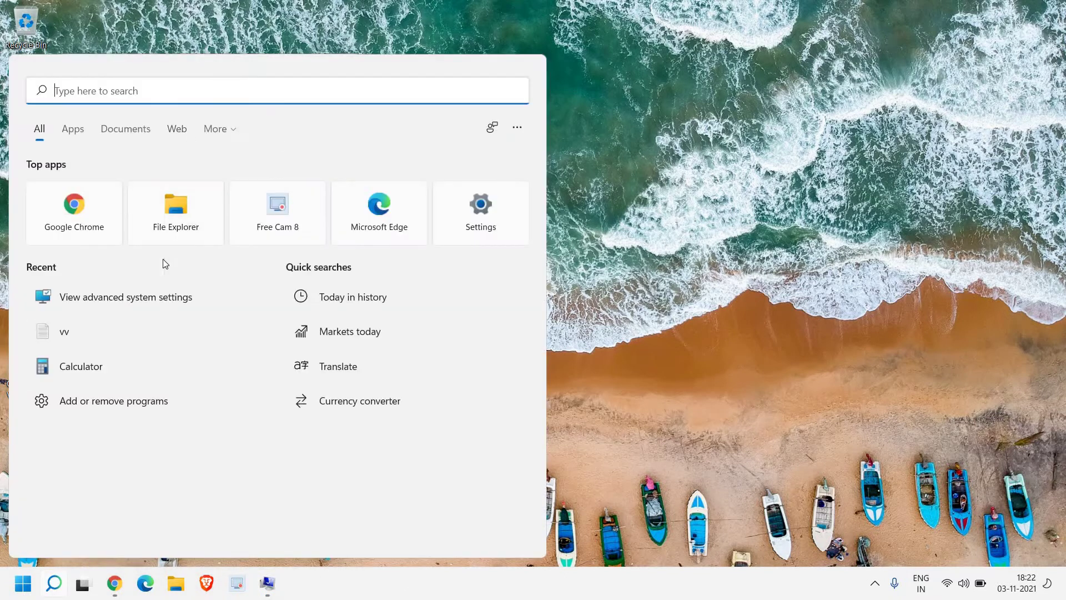
text(calculator)
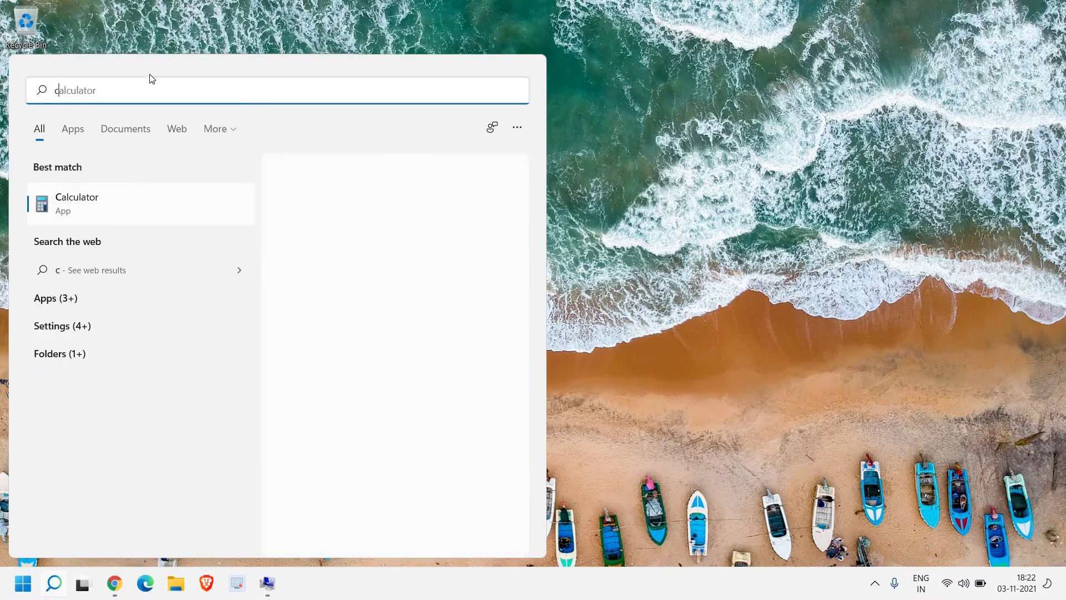
key(Return)
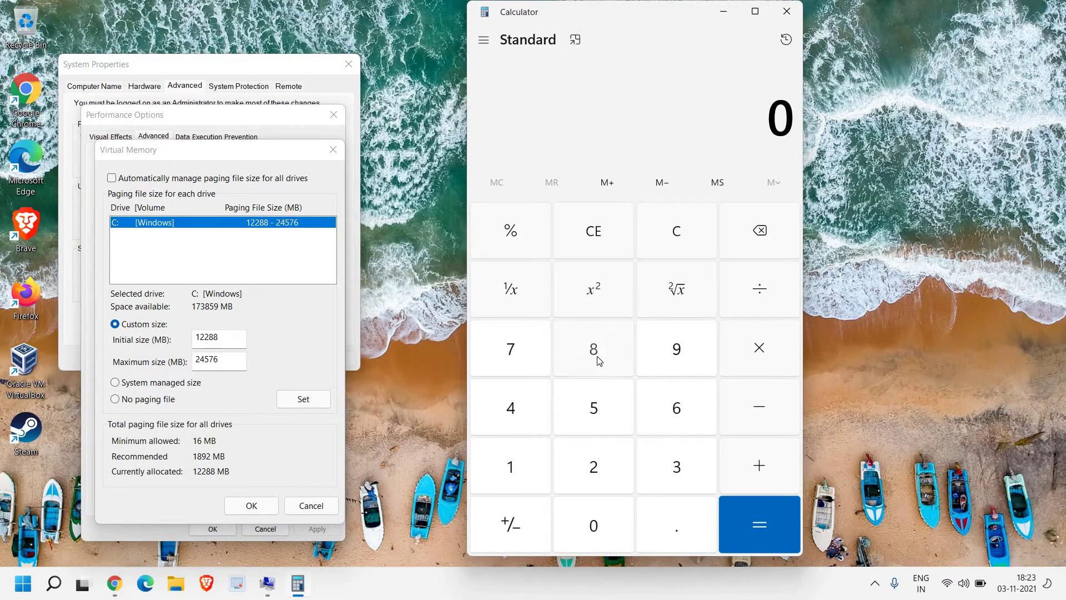
Enter 8 × 1024 × 1.5 on the Calculator keypad, yielding 12,288
click(593, 350)
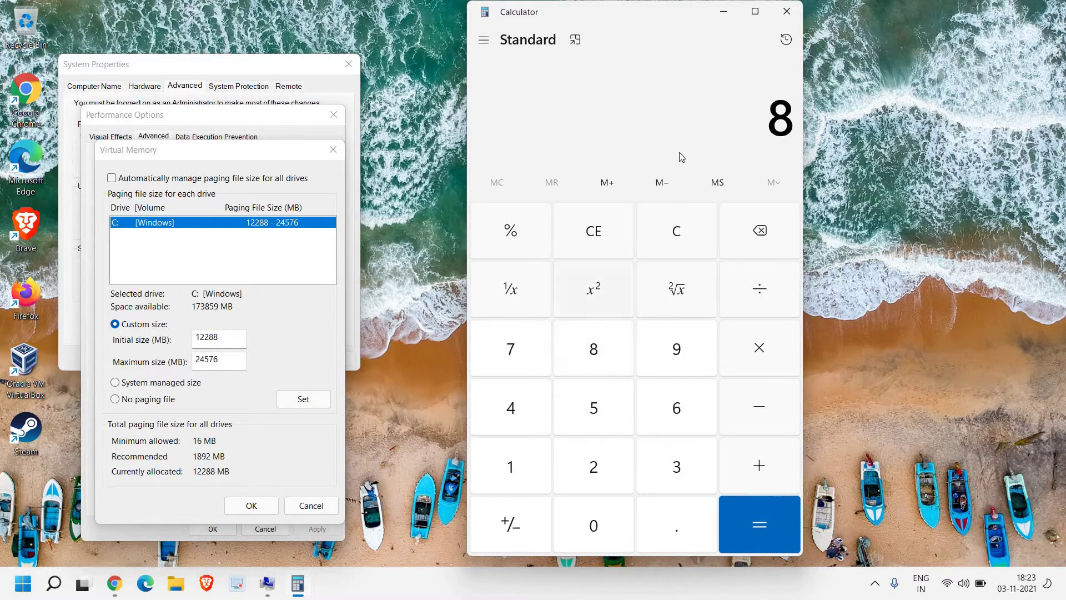
click(757, 350)
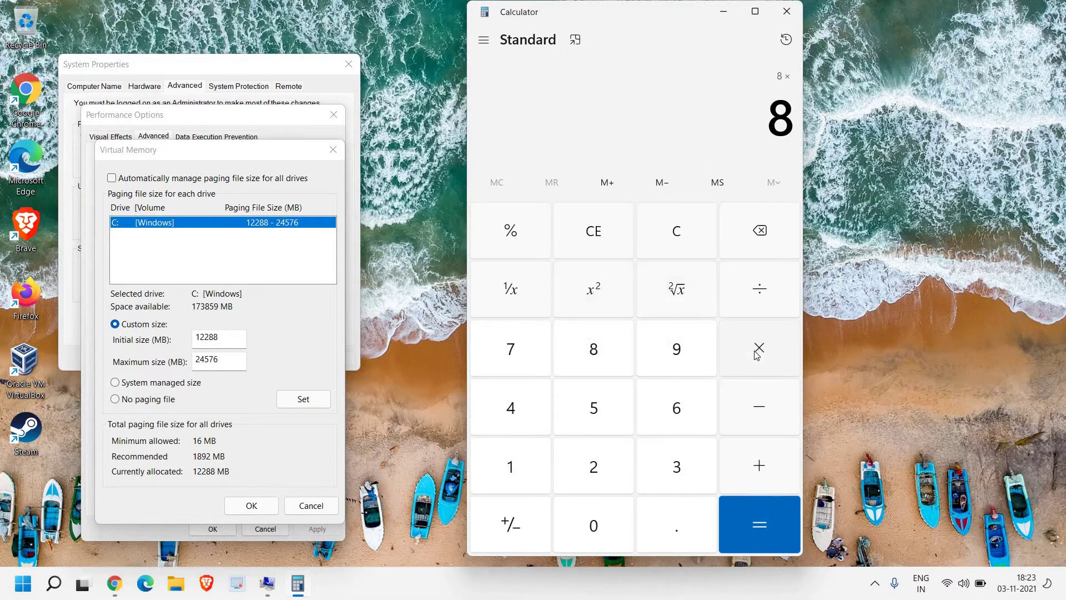
click(510, 467)
click(593, 525)
click(593, 467)
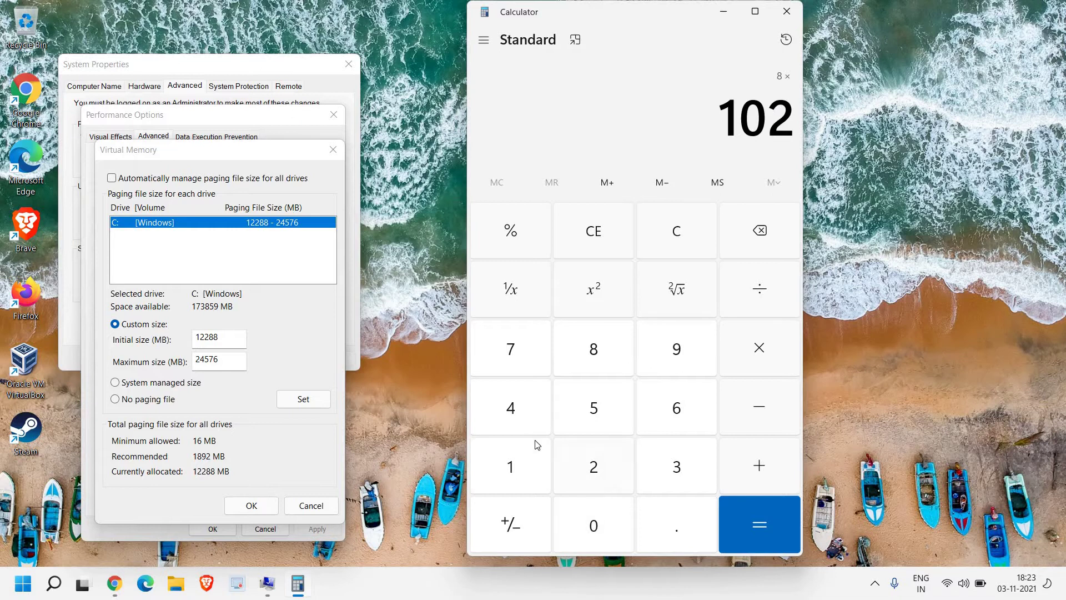
click(511, 409)
click(758, 348)
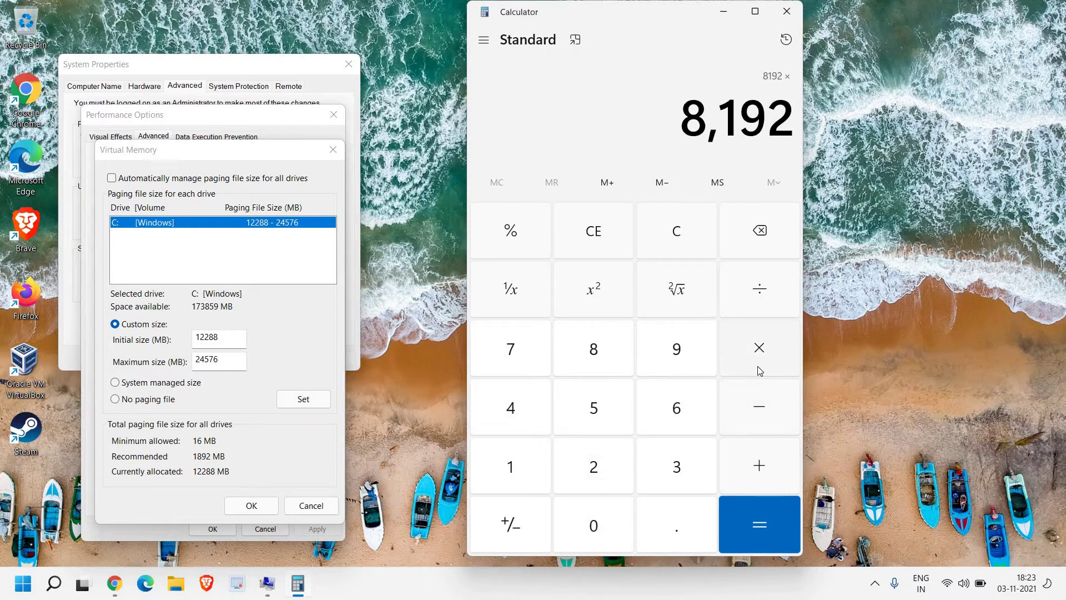
click(511, 467)
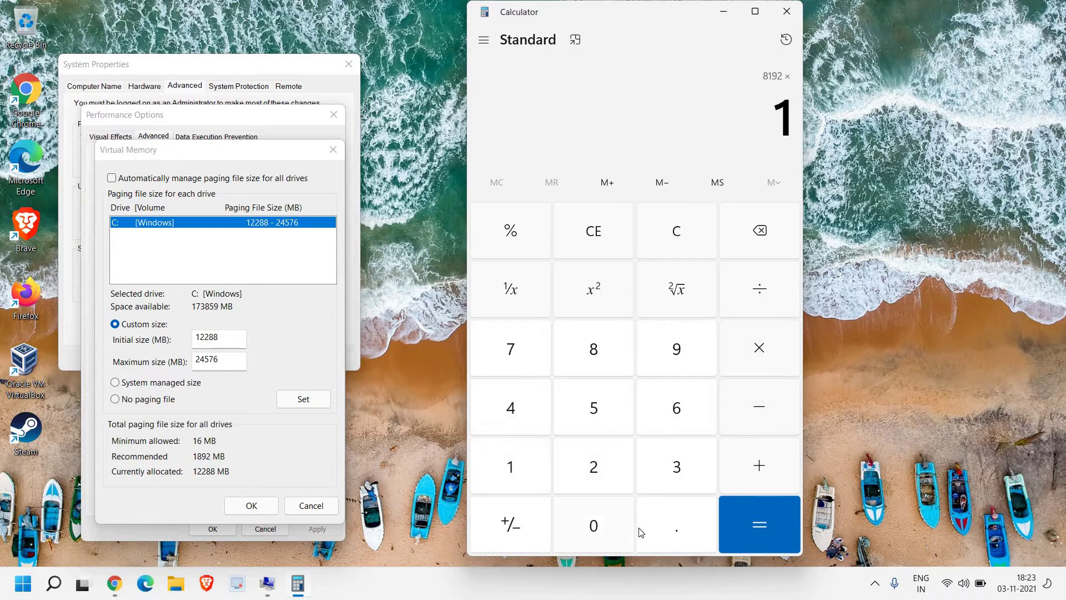
click(677, 527)
click(593, 408)
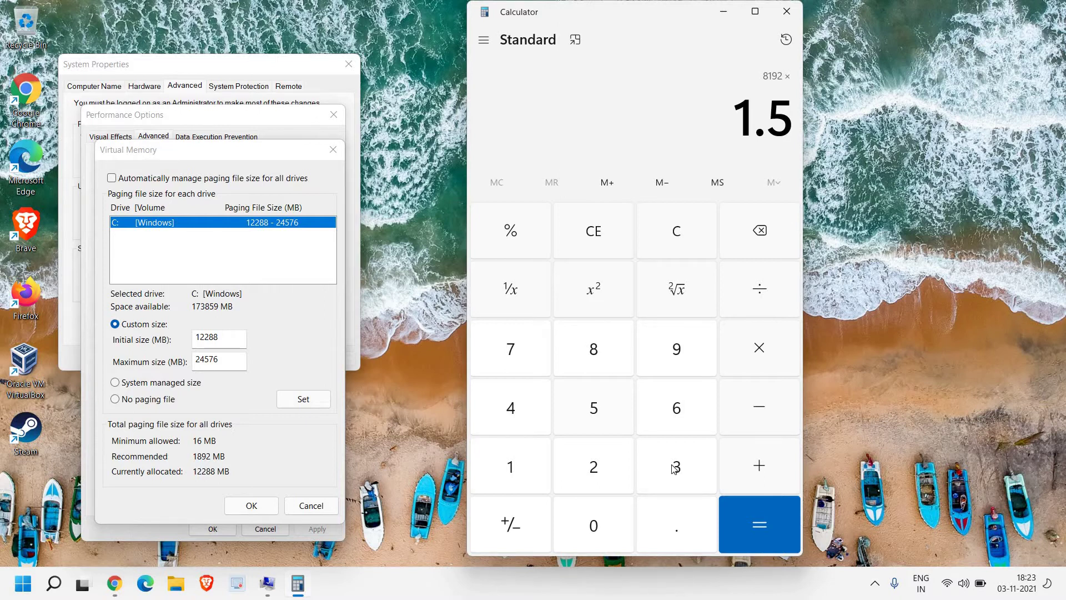
click(759, 524)
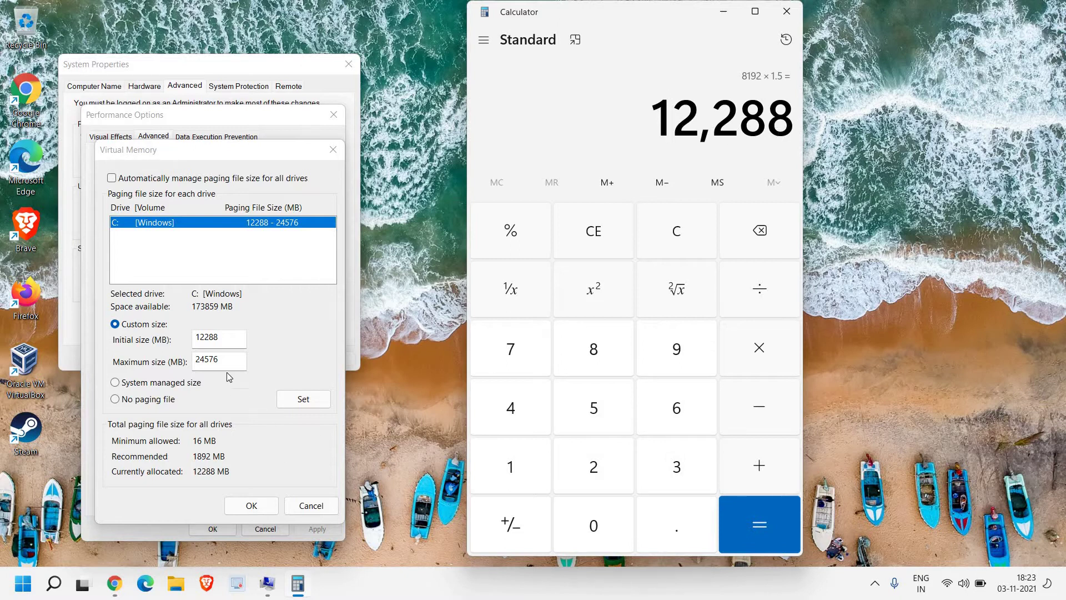
Compare the 12288 initial size, then clear Calculator and start a new sum with 8
double_click(221, 338)
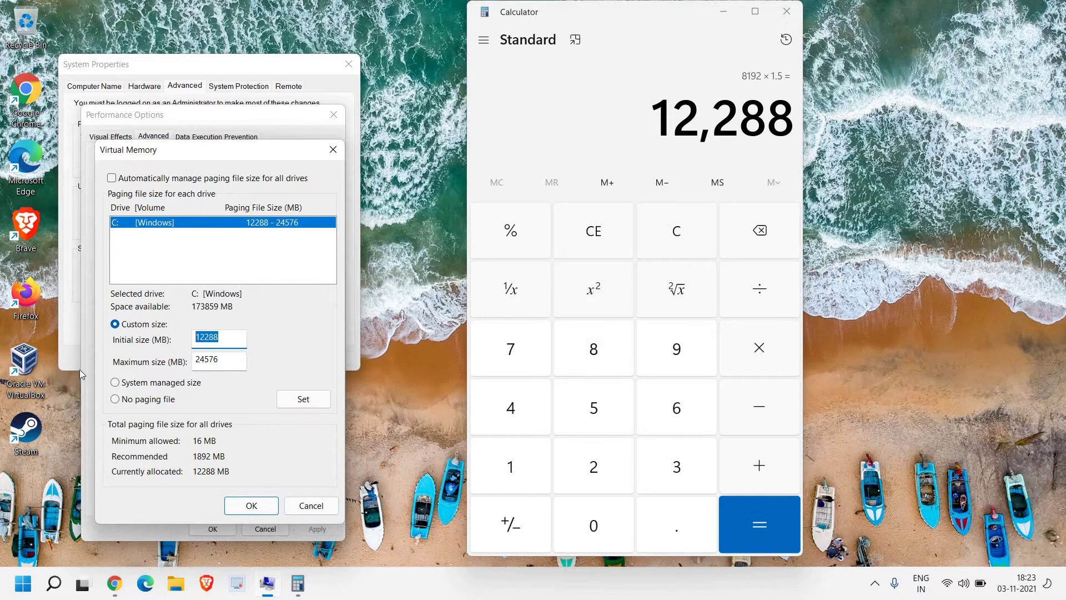
click(681, 237)
click(593, 351)
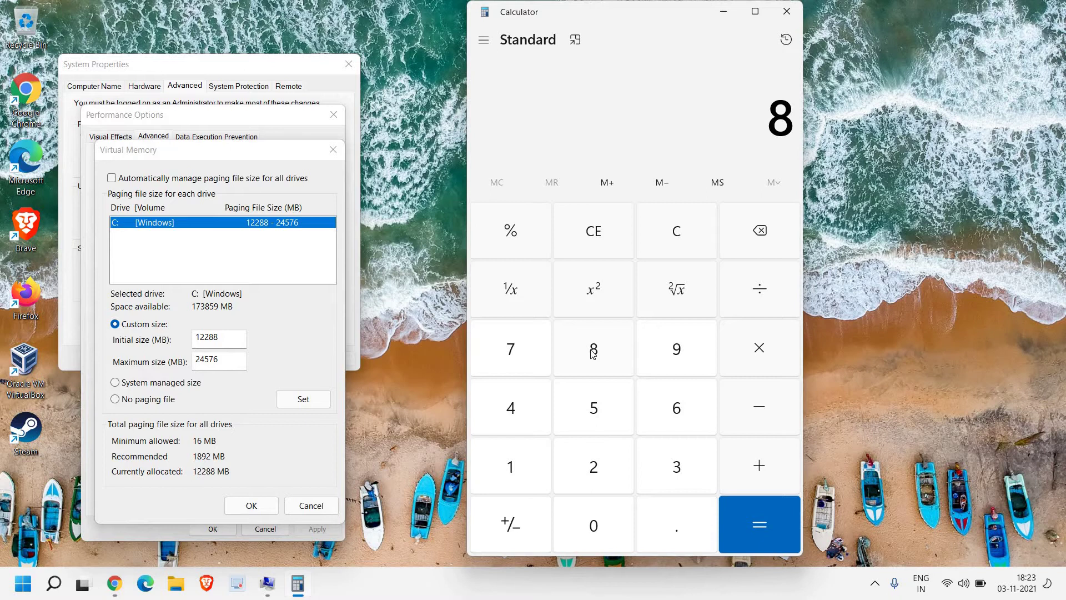
Multiply by 3 and then 1024 to get 24,576 for the maximum size
click(676, 467)
click(759, 348)
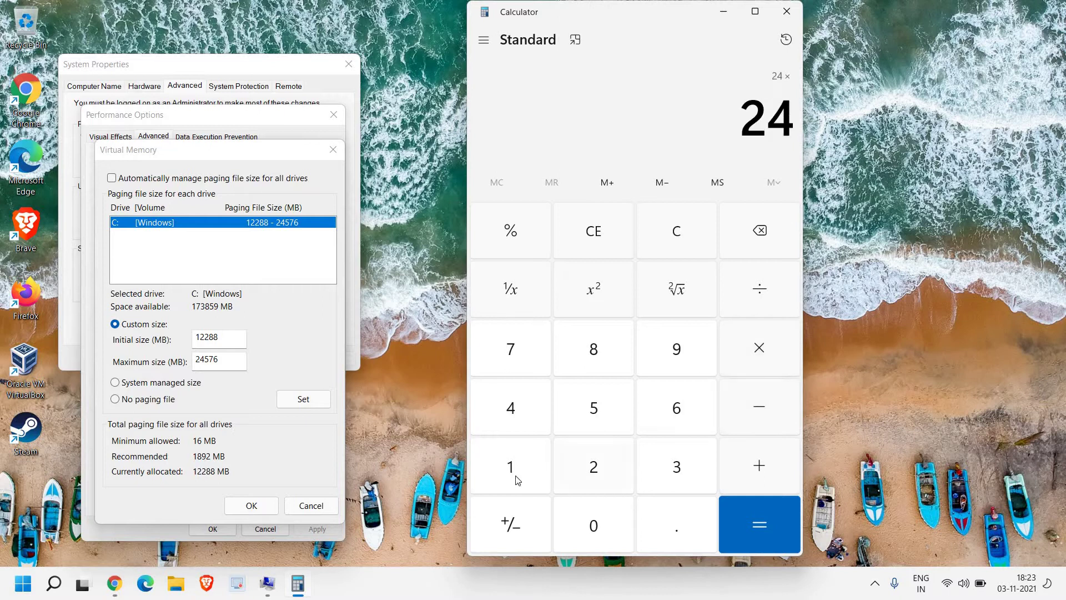
click(511, 467)
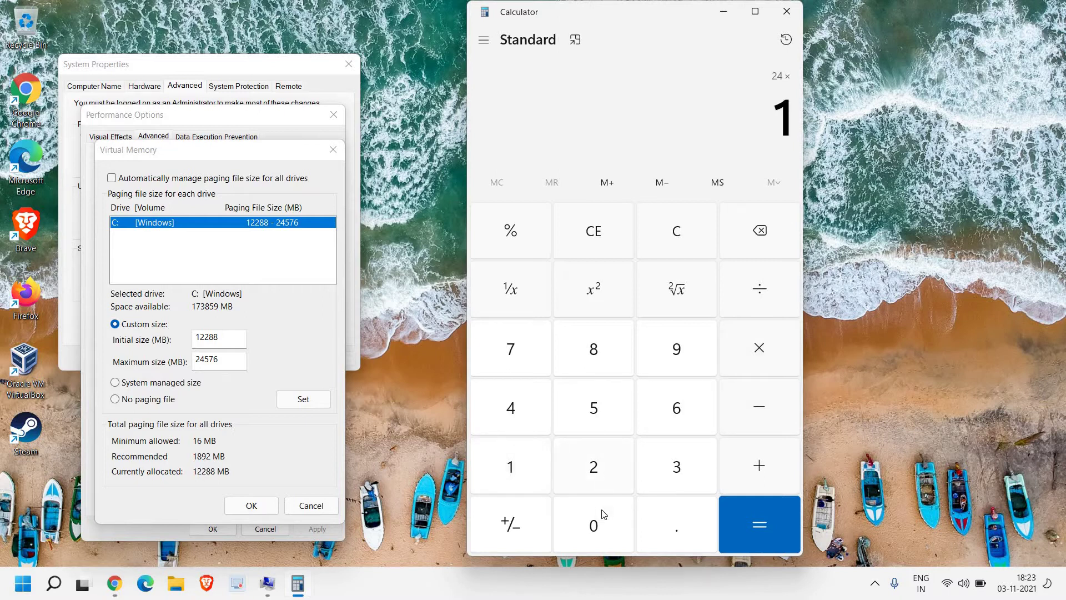
click(593, 525)
click(593, 467)
click(511, 407)
key(Return)
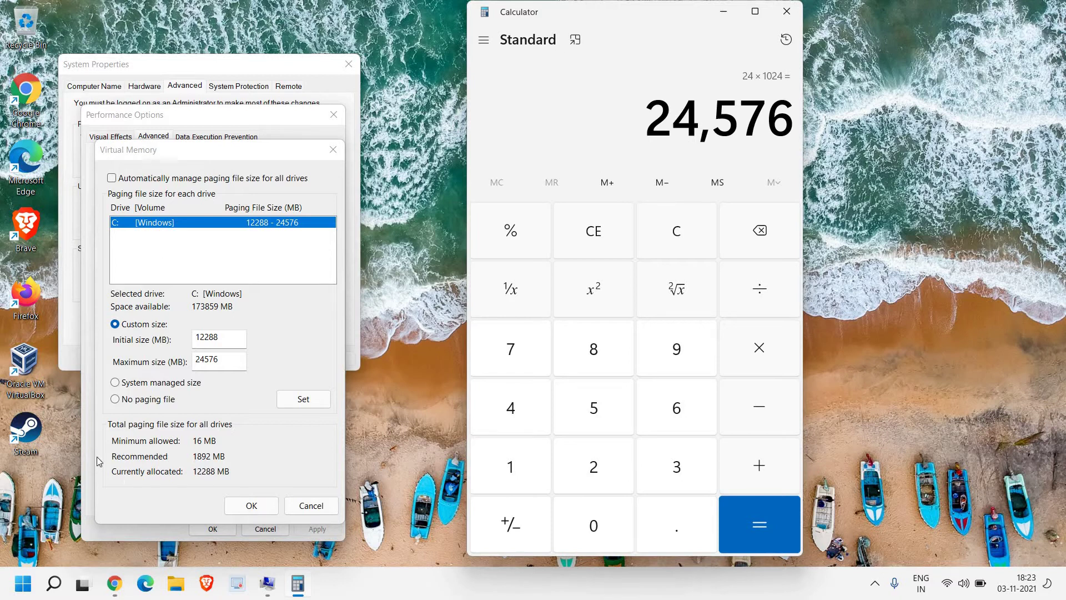
Set drive C's paging file to 12288–24576 MB and confirm both dialogs with OK
click(241, 361)
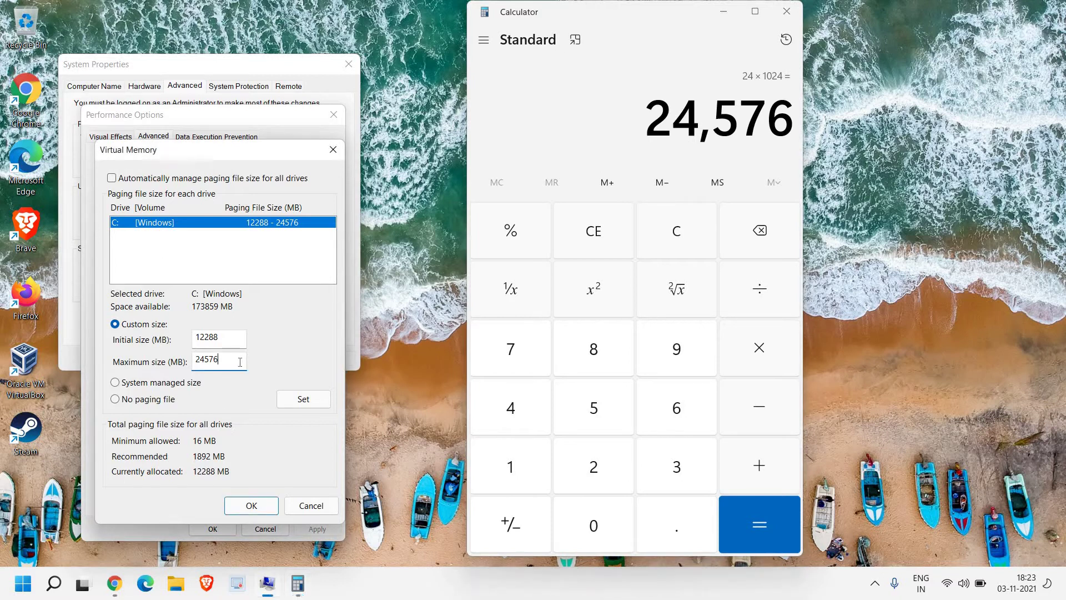
click(303, 399)
click(252, 506)
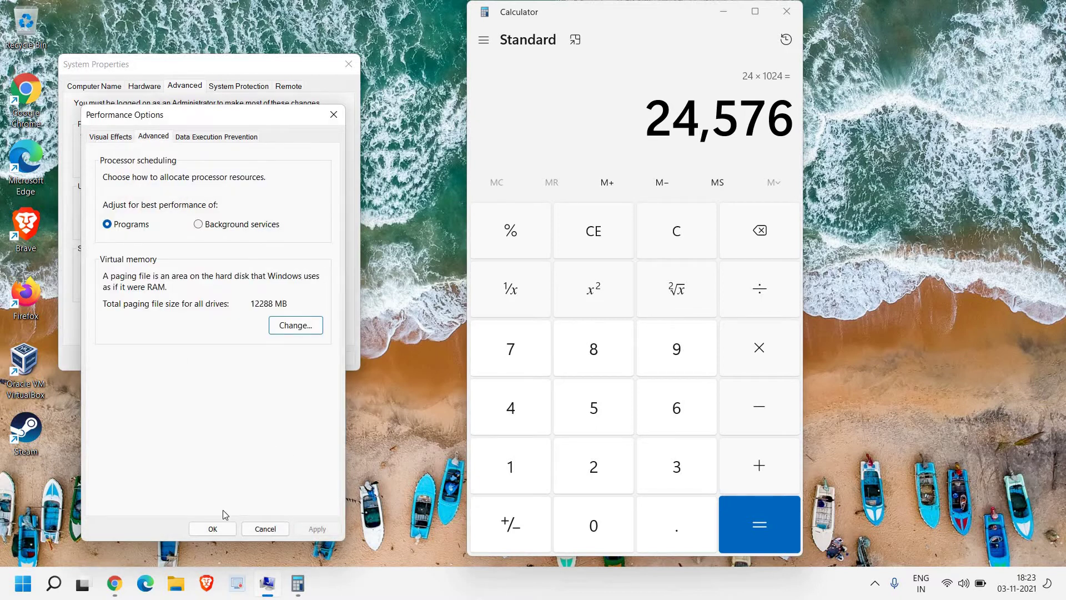
click(213, 528)
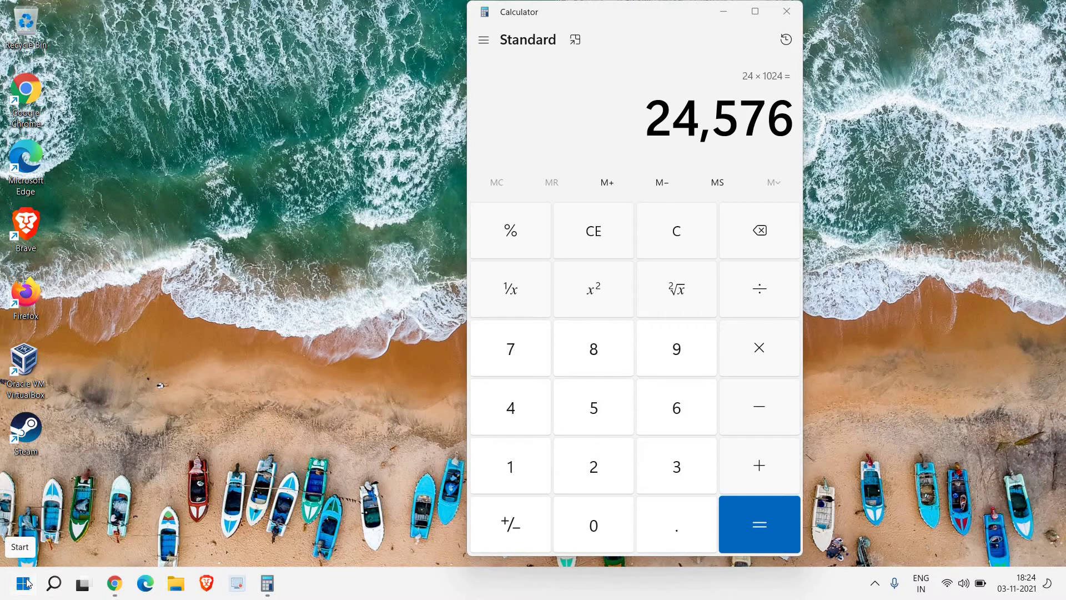
Open Settings from the Start context menu and go to System > Storage
right_click(27, 584)
click(29, 439)
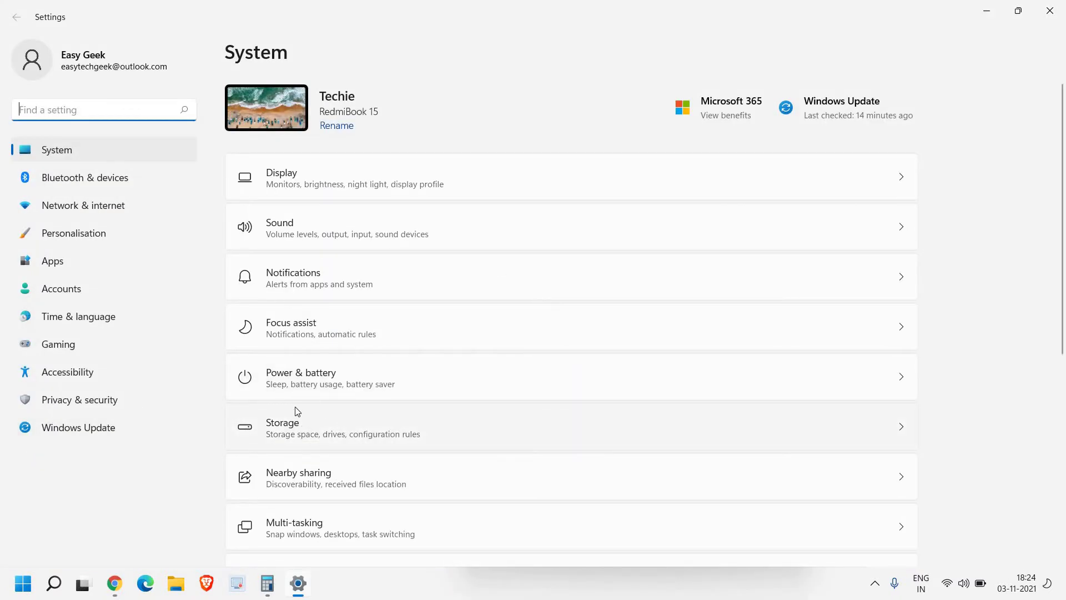
click(50, 150)
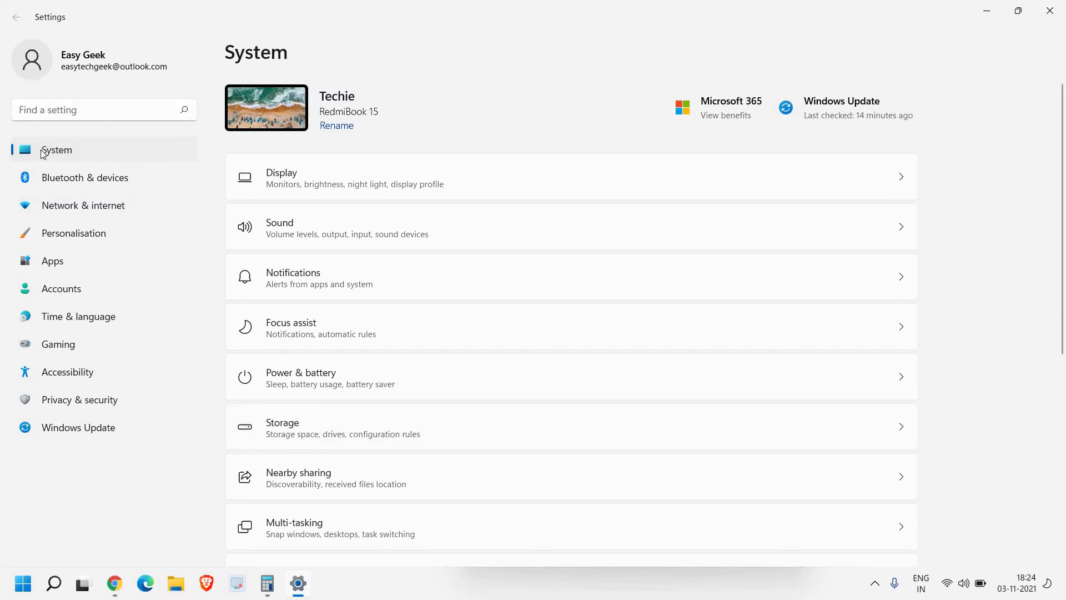
click(306, 429)
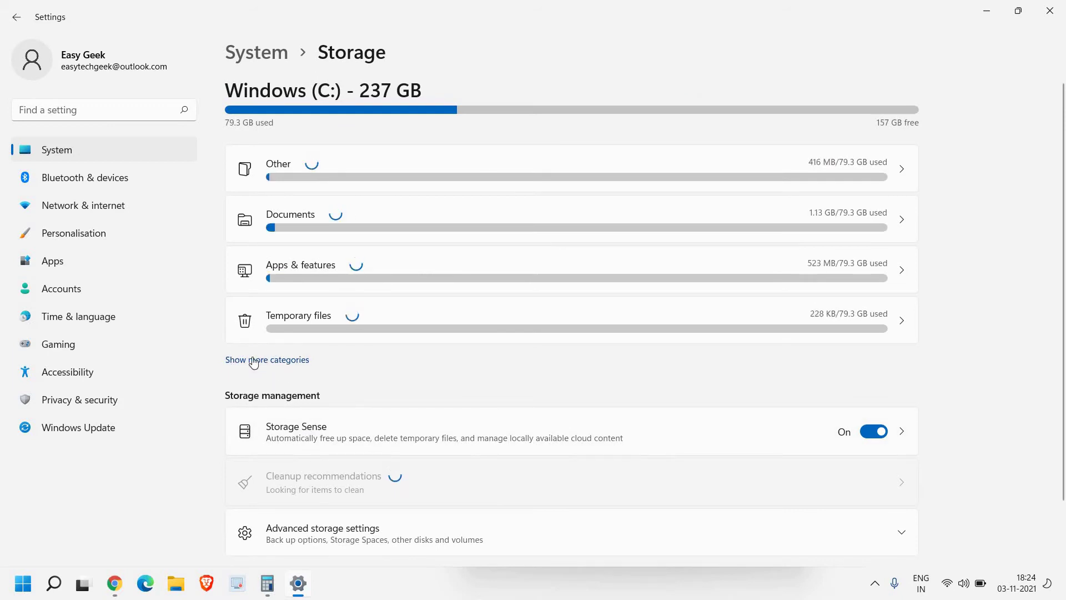
Expand all storage categories and view System & reserved, showing 12.0 GB virtual memory
click(290, 363)
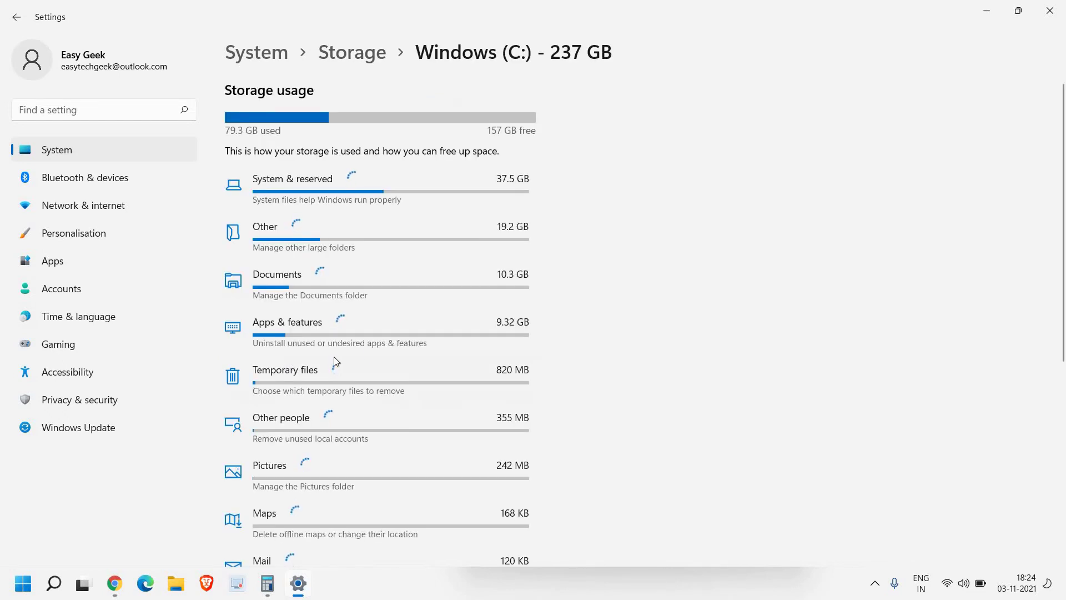
click(296, 188)
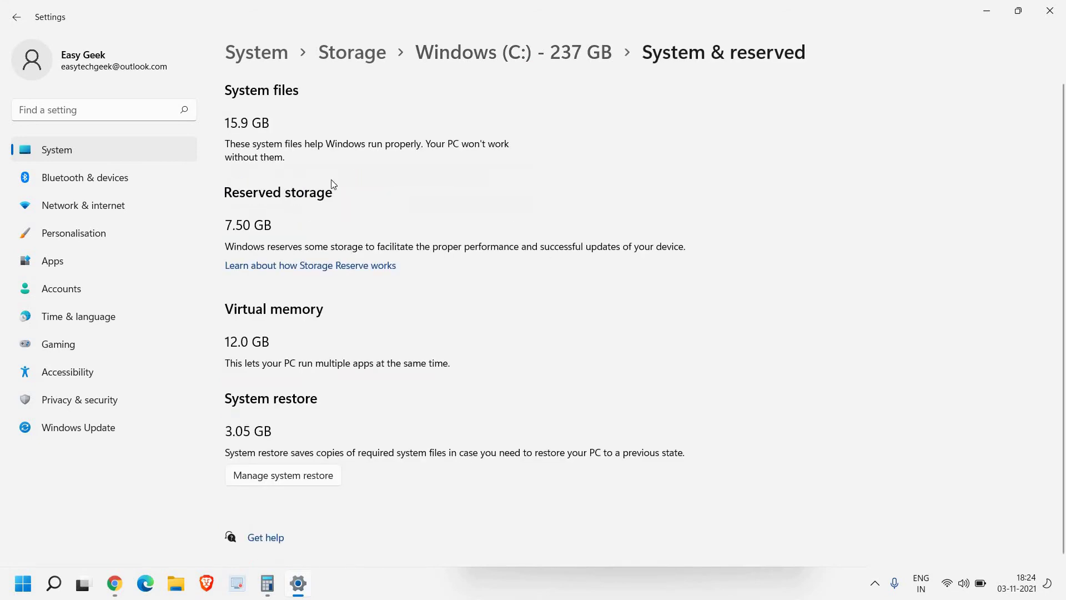